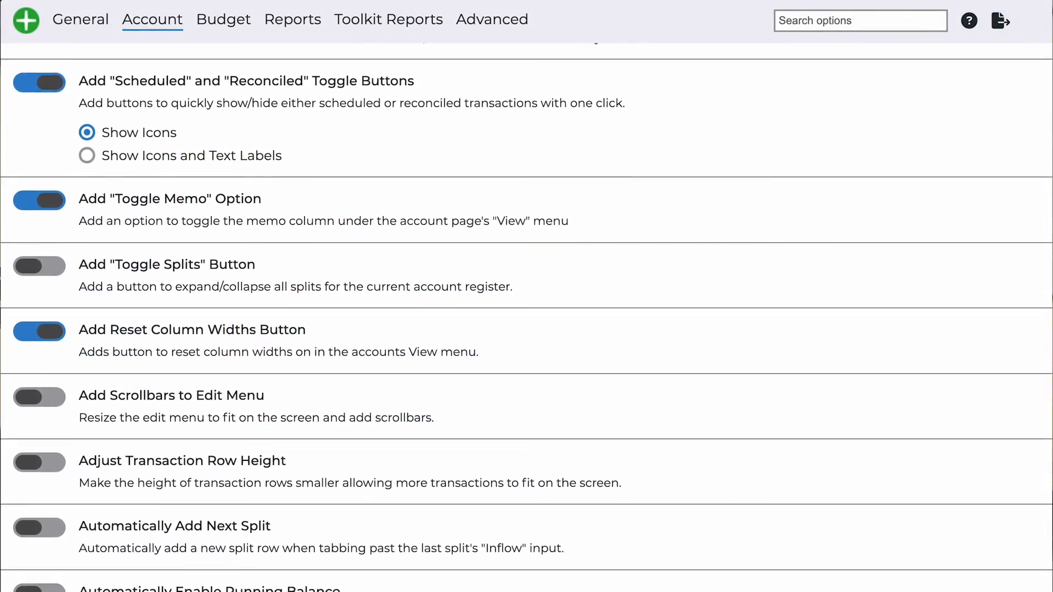
scroll(527, 319, "down", 3)
scroll(526, 318, "down", 3)
scroll(527, 318, "down", 3)
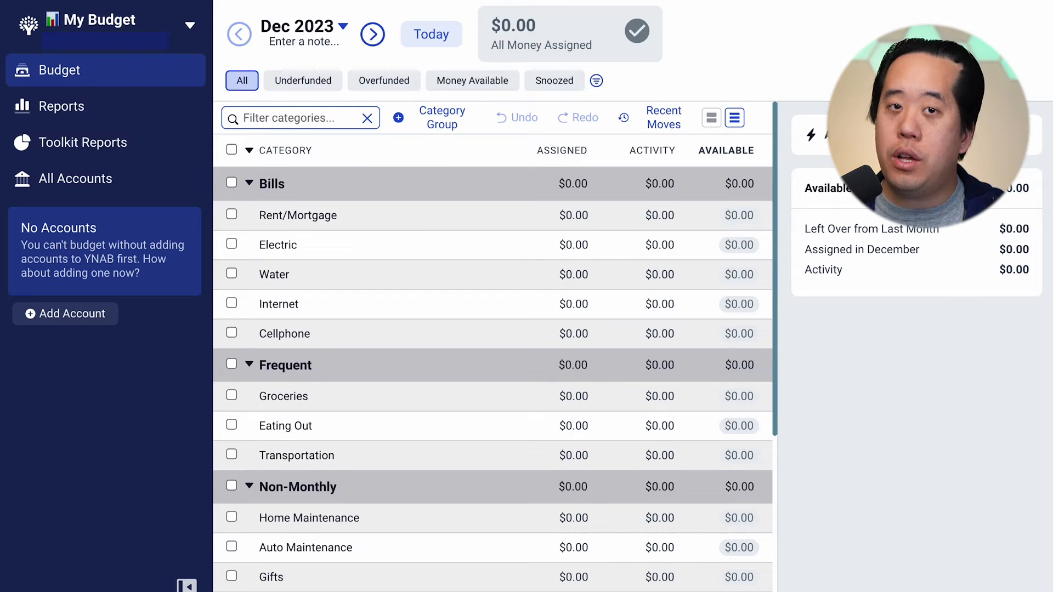
Delete the default category groups Bills, Frequent, Non-Monthly, Goals and Quality of Life from the budget
left_click(485, 181)
left_click(348, 282)
left_click(417, 195)
left_click(358, 282)
left_click(409, 194)
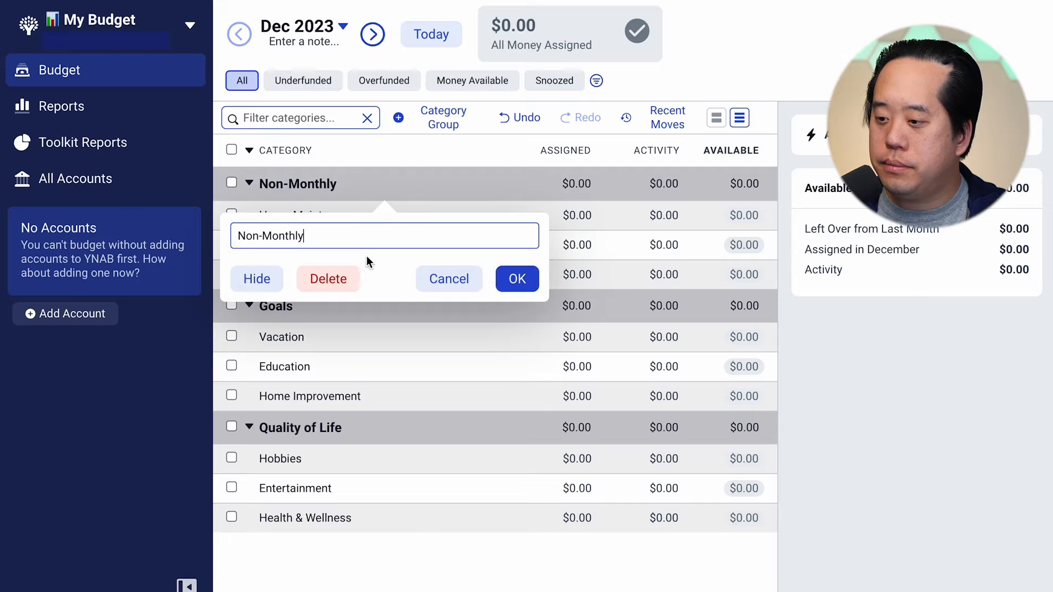
left_click(358, 280)
left_click(416, 185)
left_click(352, 279)
left_click(414, 196)
left_click(352, 279)
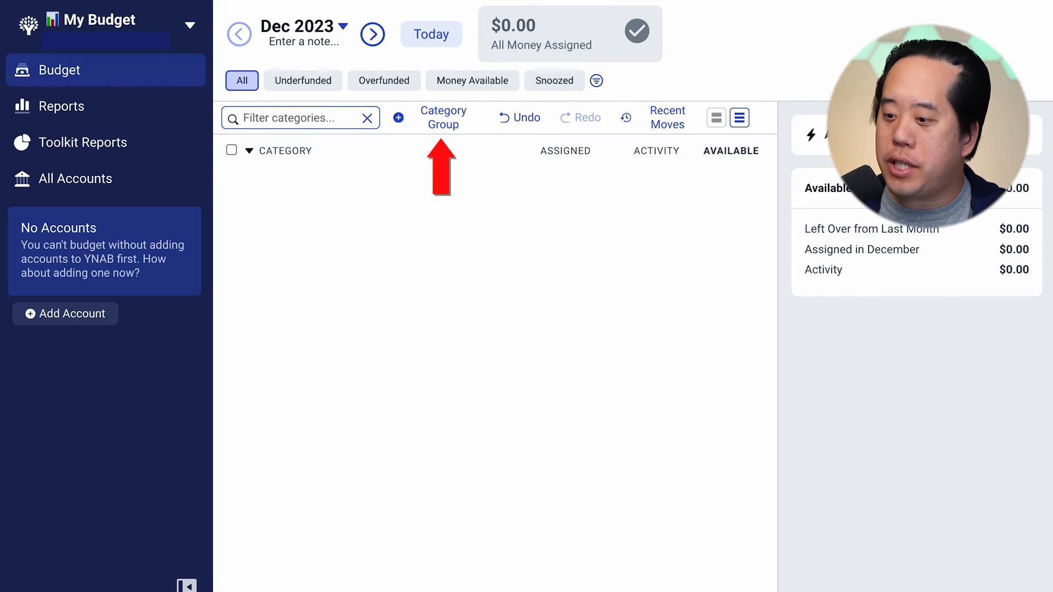
Add a Housing category group and create the categories Rent and Mortgage in it
left_click(464, 120)
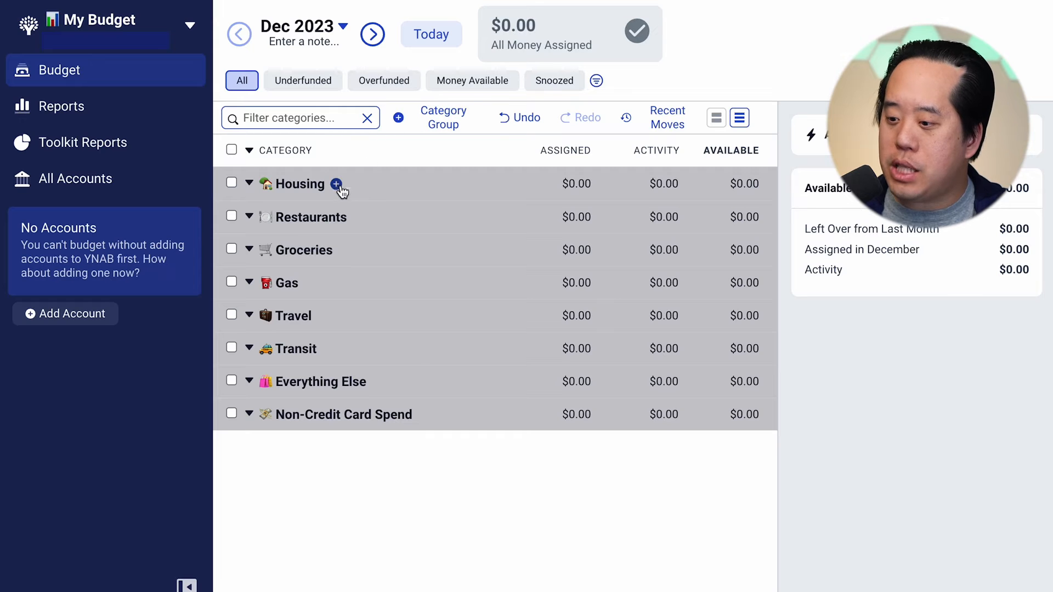
left_click(337, 185)
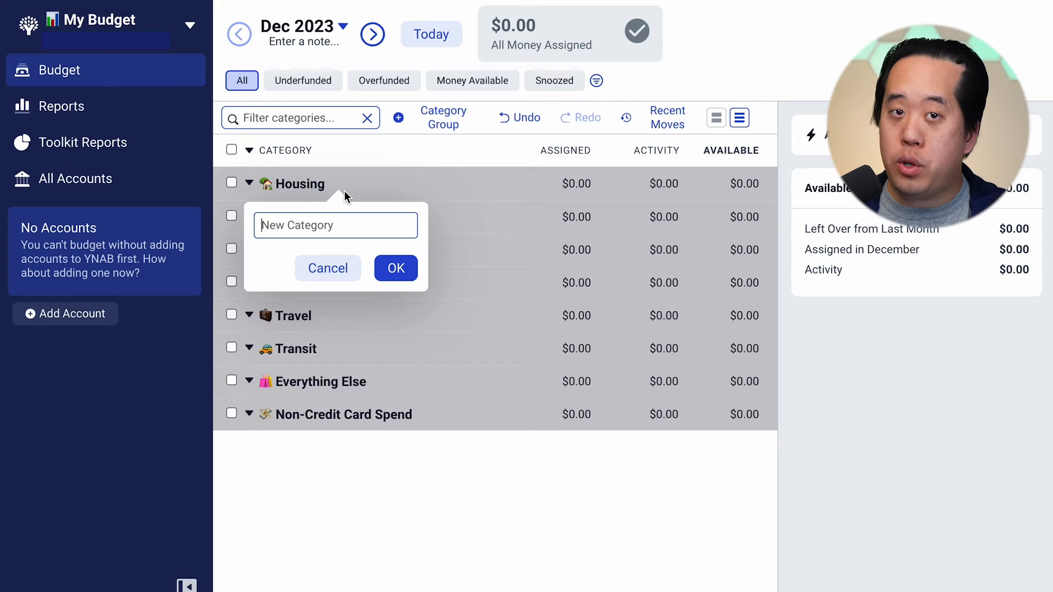
type("Rent")
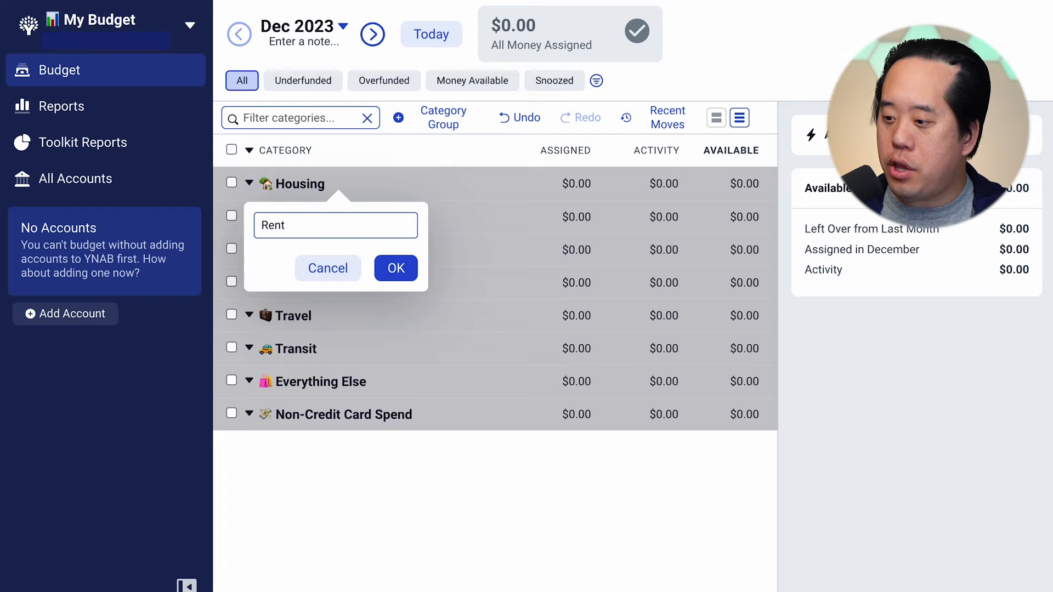
left_click(384, 266)
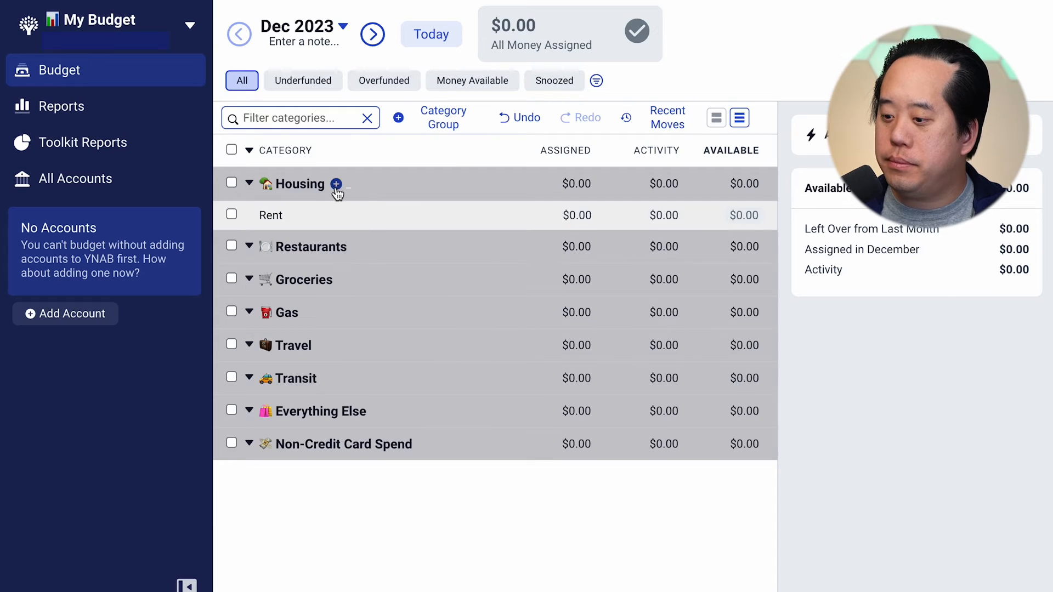
left_click(335, 185)
type("Mortgage")
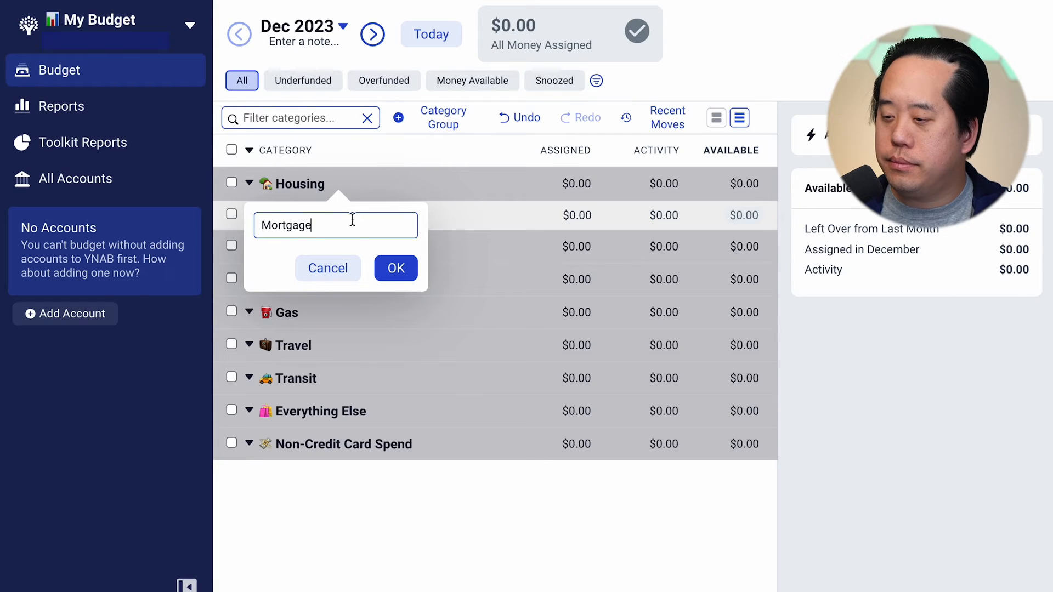
left_click(390, 270)
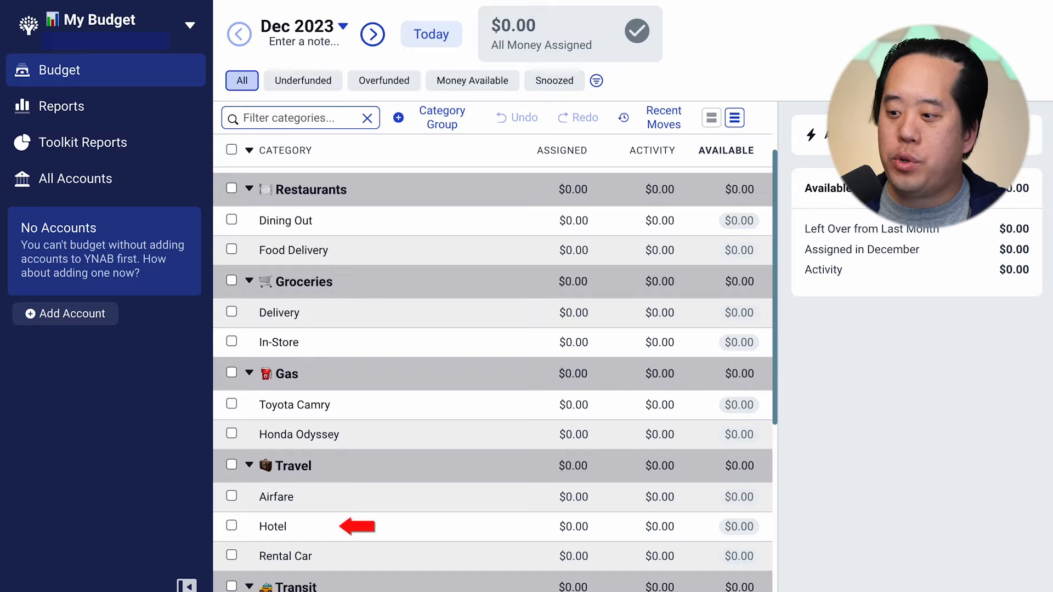
scroll(493, 378, "down", 5)
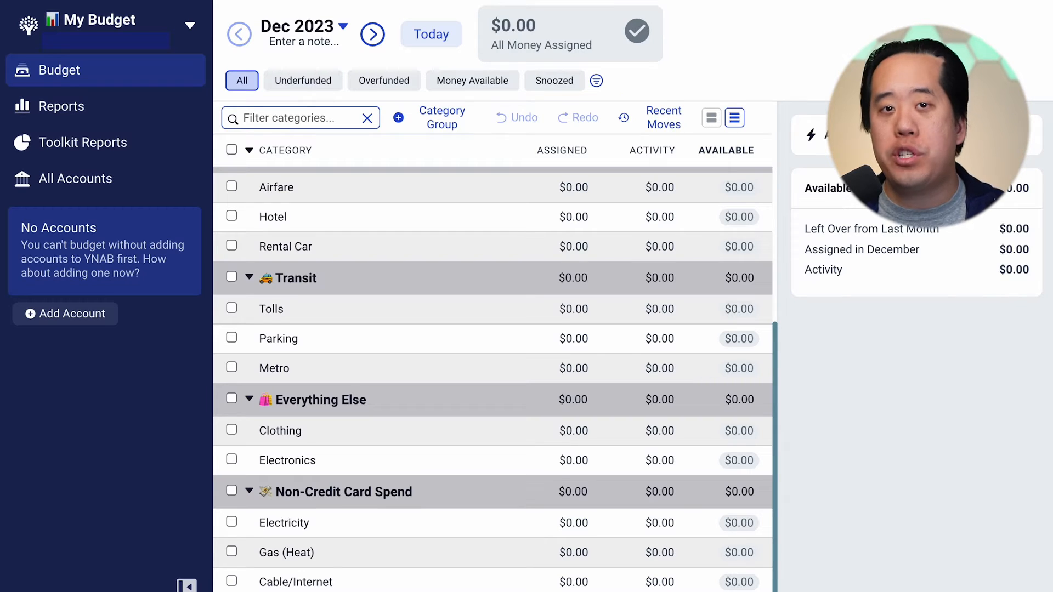
scroll(493, 379, "up", 7)
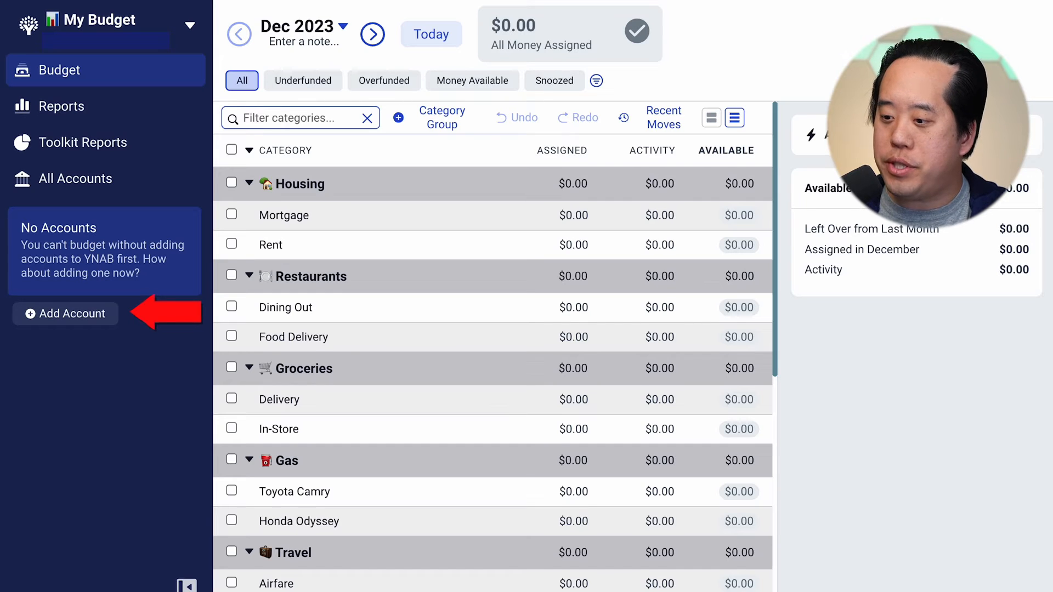
Add an unlinked account nicknamed WF Checking, of type Checking, with a current balance of 0
left_click(51, 318)
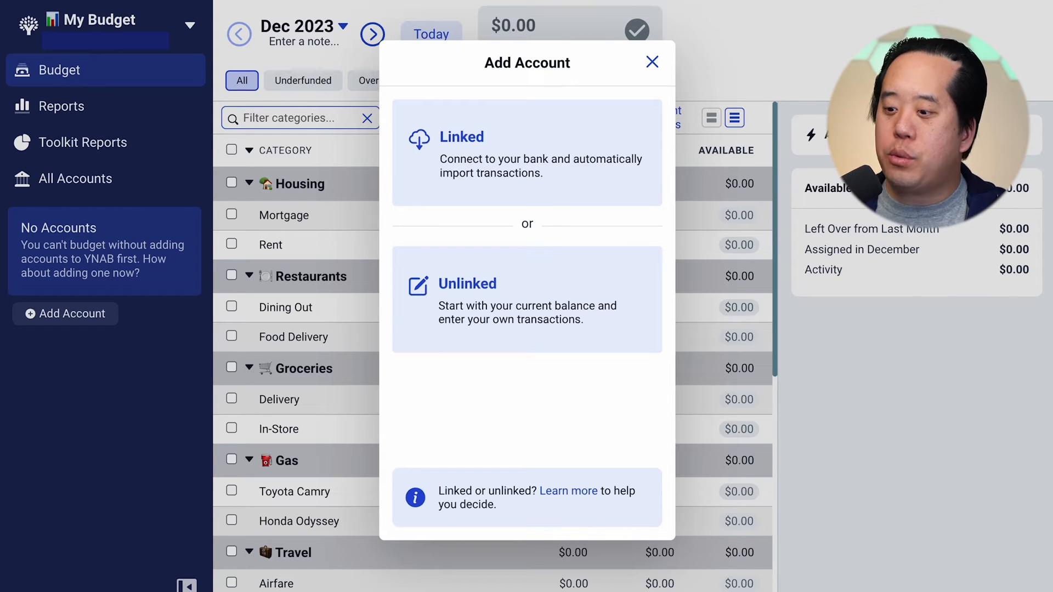
left_click(654, 312)
type("W")
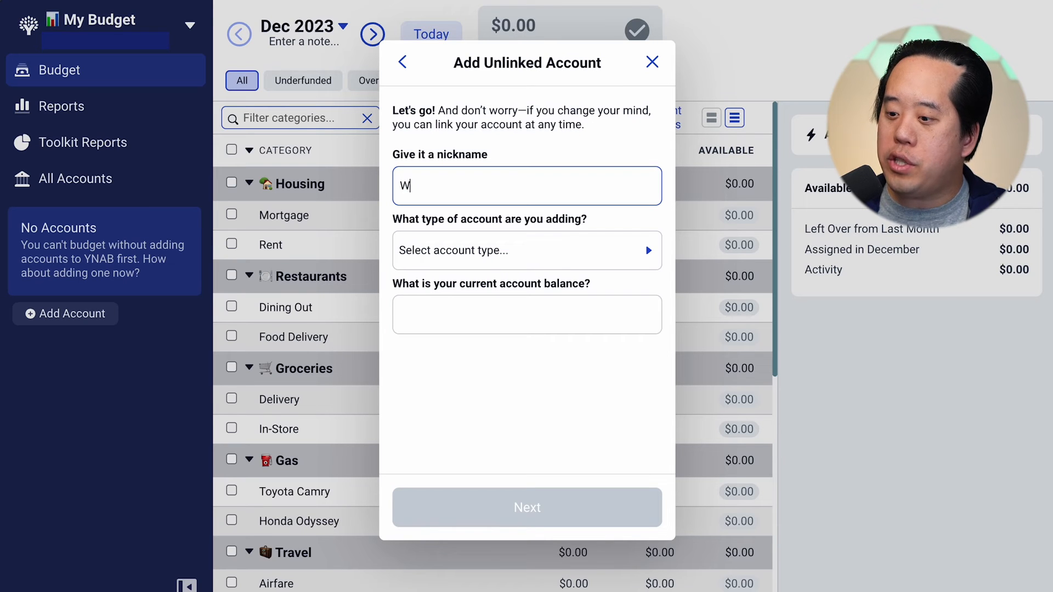
type("F Checking")
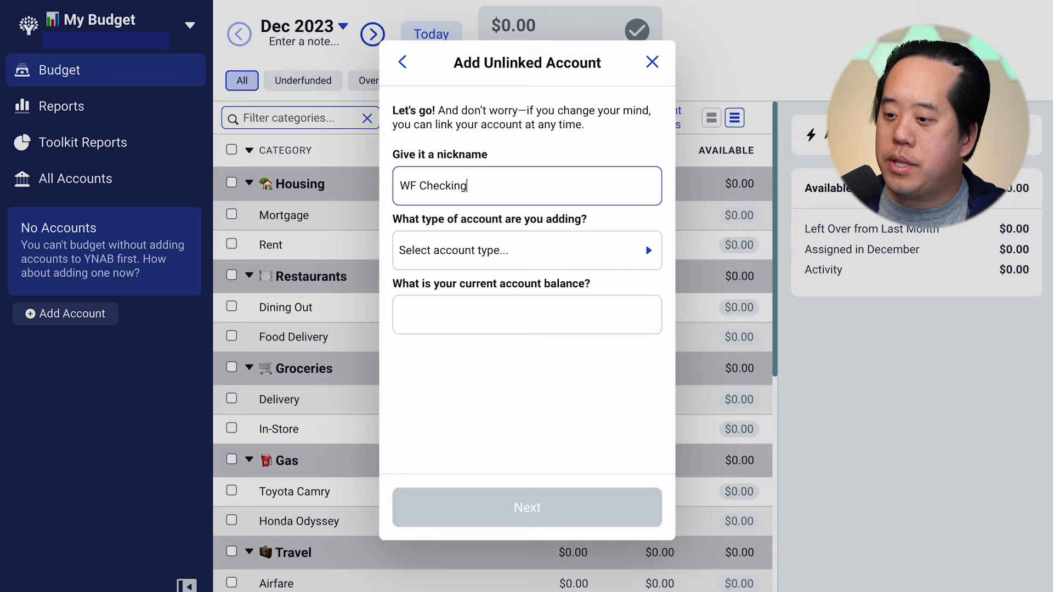
left_click(640, 247)
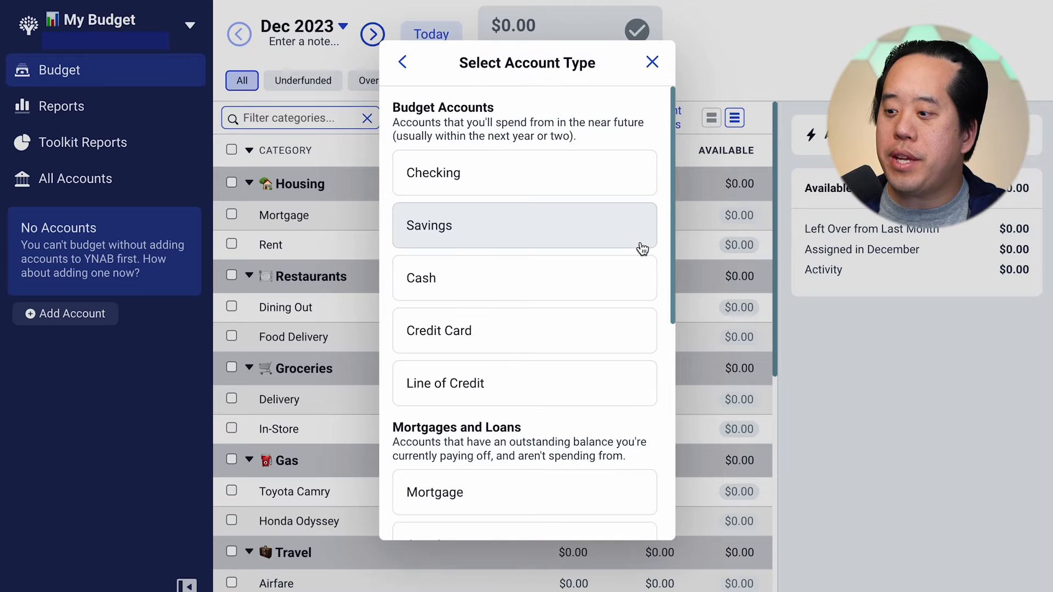
left_click(626, 188)
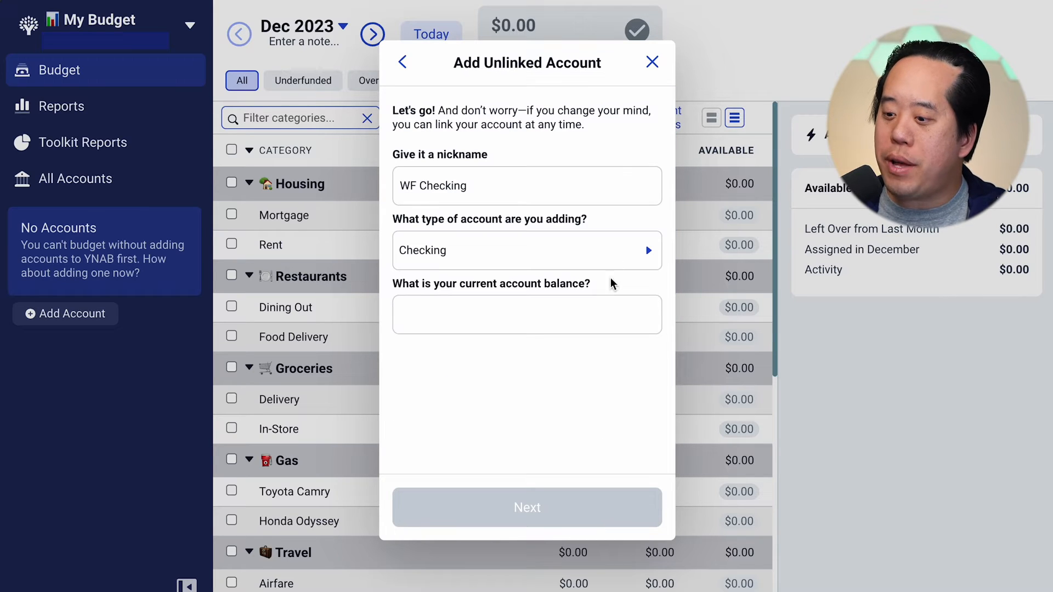
left_click(609, 302)
type("0")
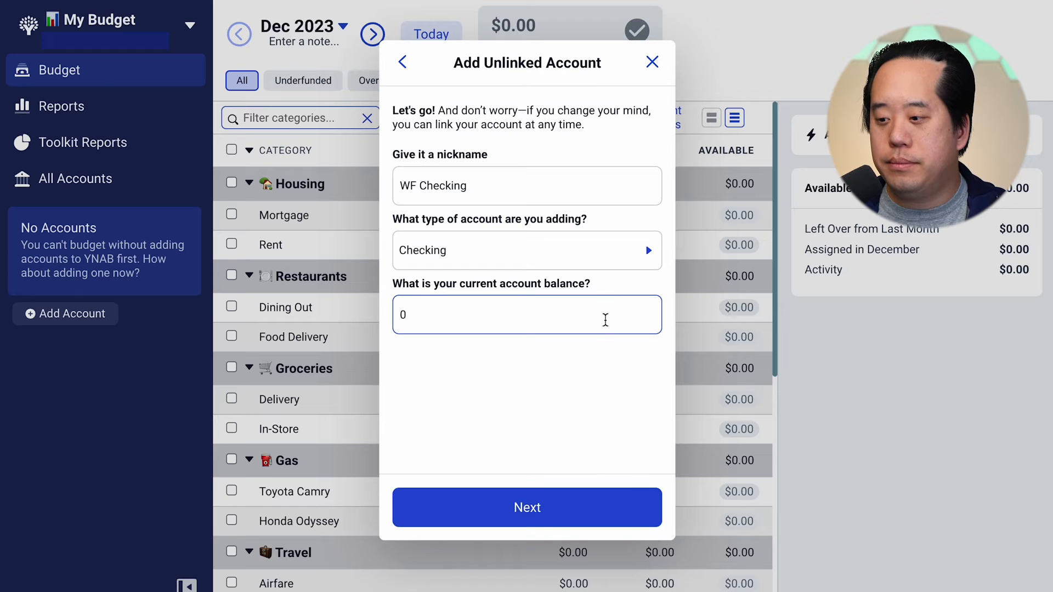
left_click(604, 499)
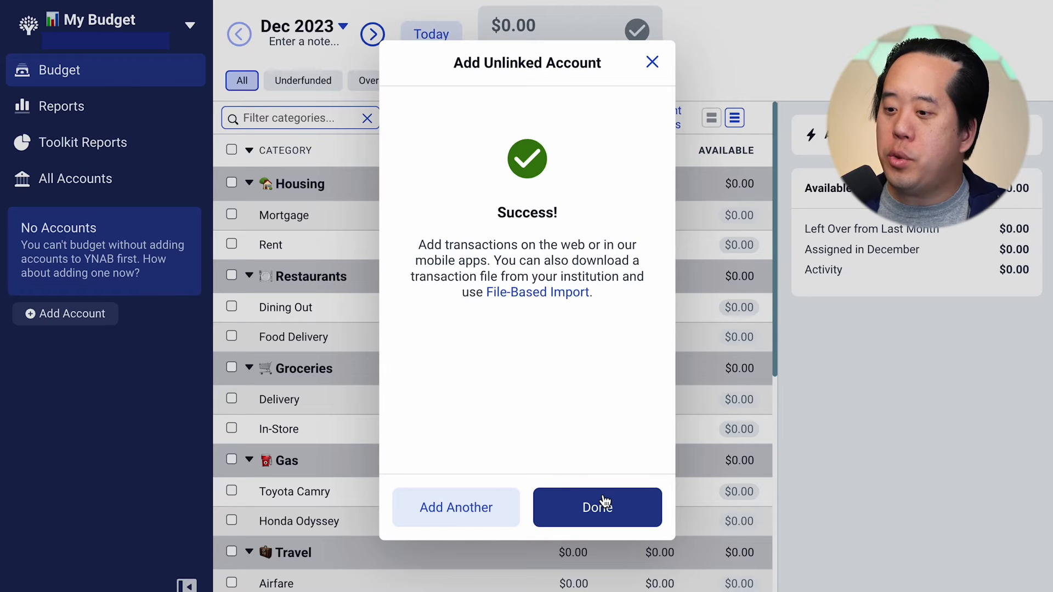
left_click(605, 502)
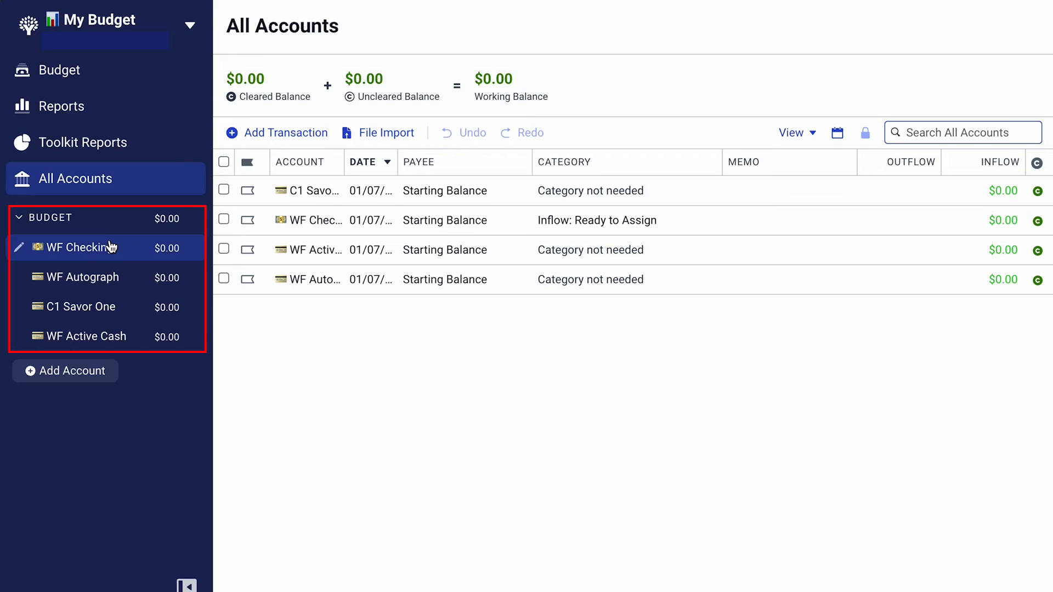
View the registers of the WF Checking, WF Autograph, C1 Savor One and WF Active Cash accounts one after another
left_click(112, 247)
left_click(114, 276)
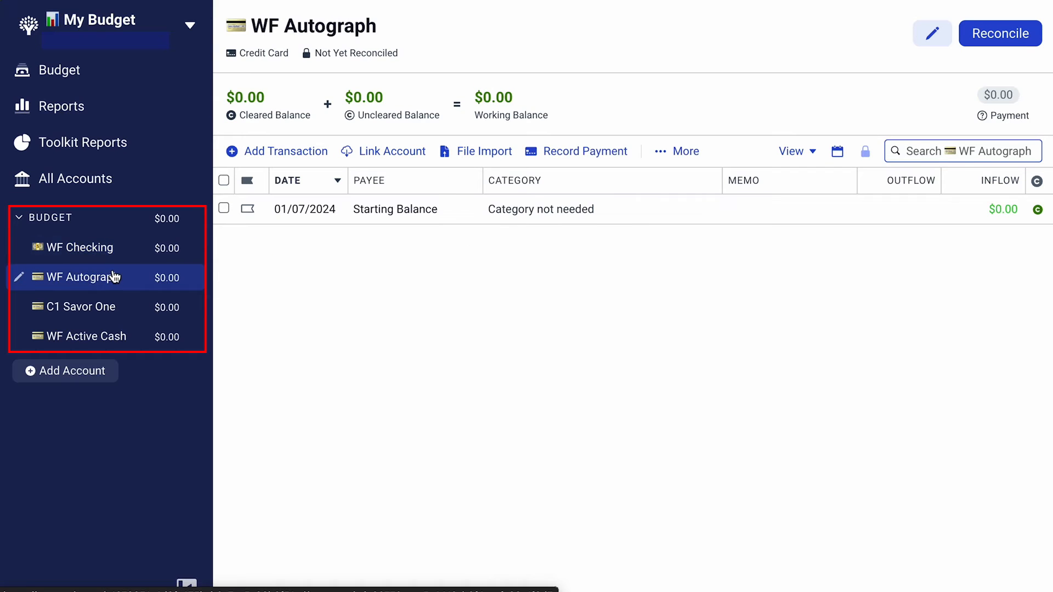
left_click(117, 310)
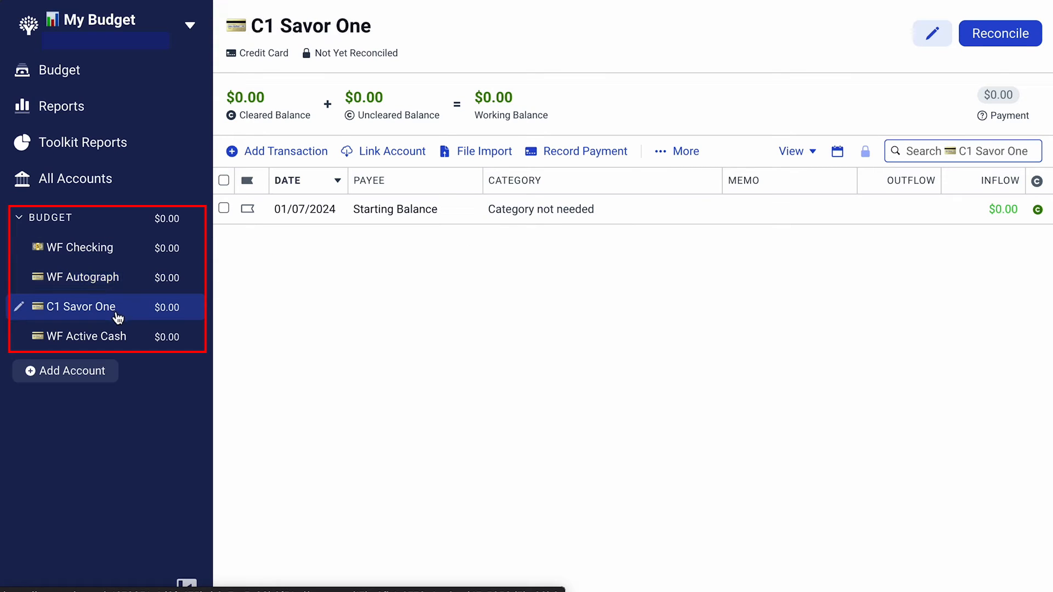
left_click(119, 338)
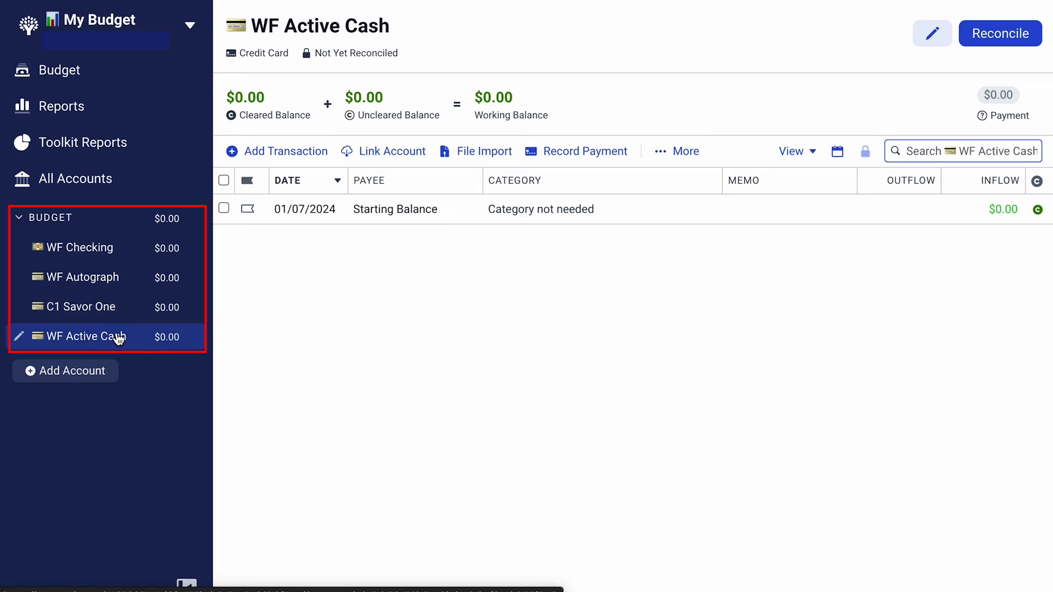
Start a new transaction in All Accounts for WF Checking, dated December 1, 2023, with the new payee ACME Realty
left_click(109, 190)
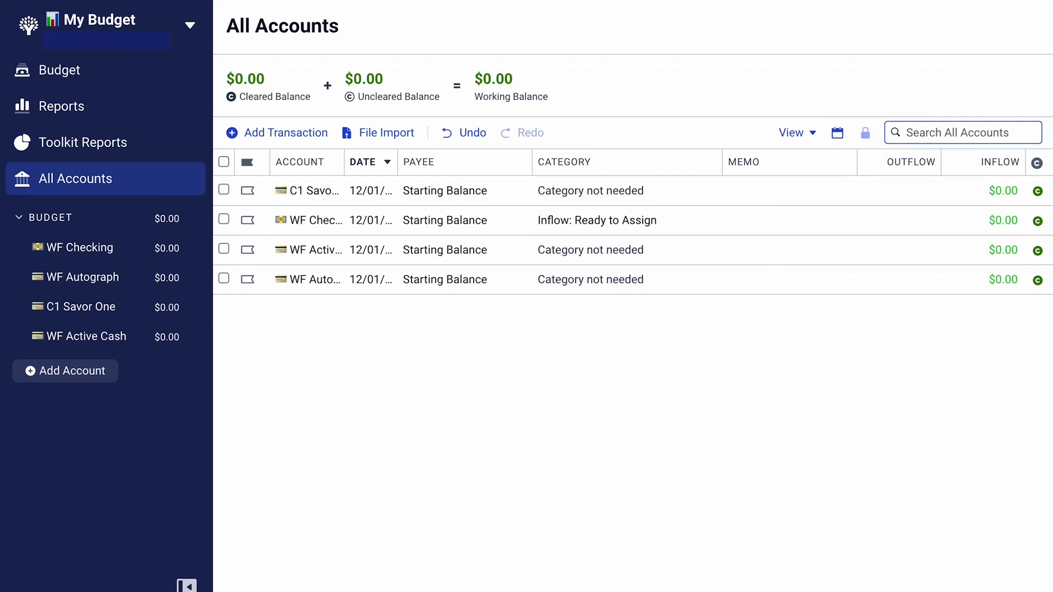
left_click(290, 134)
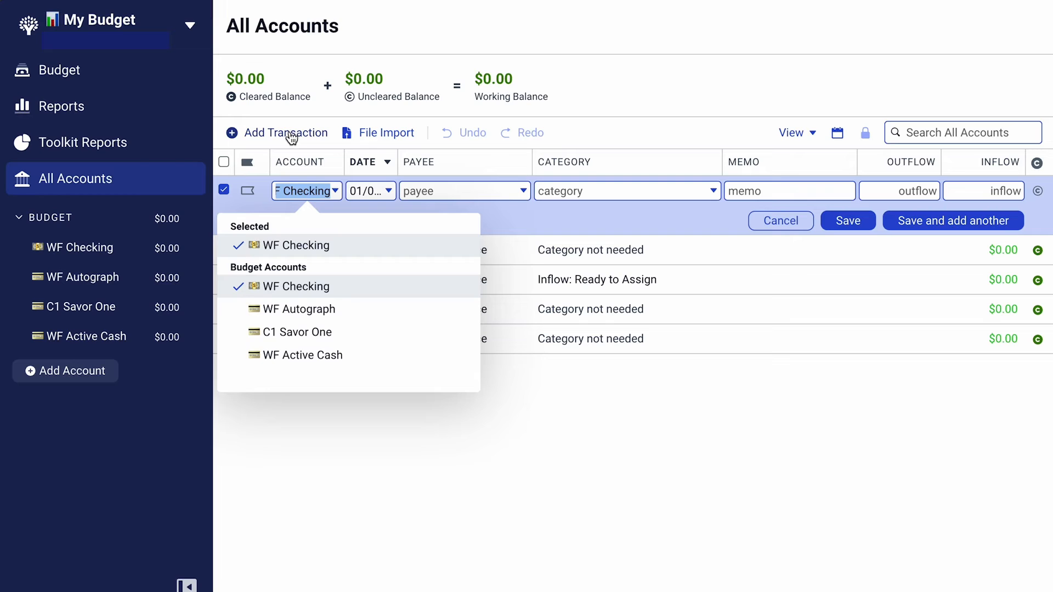
left_click(303, 246)
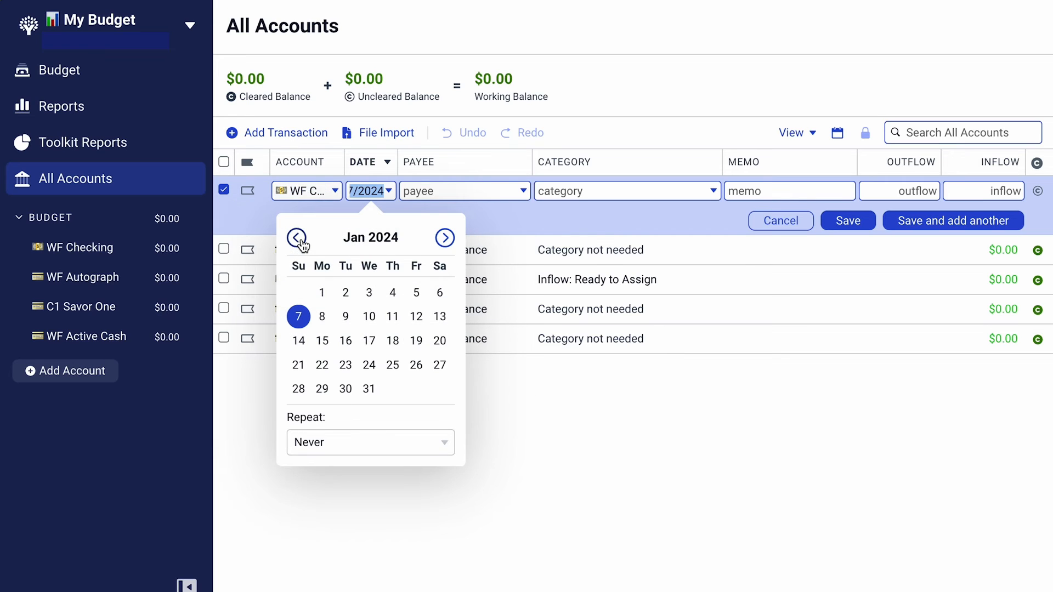
left_click(297, 238)
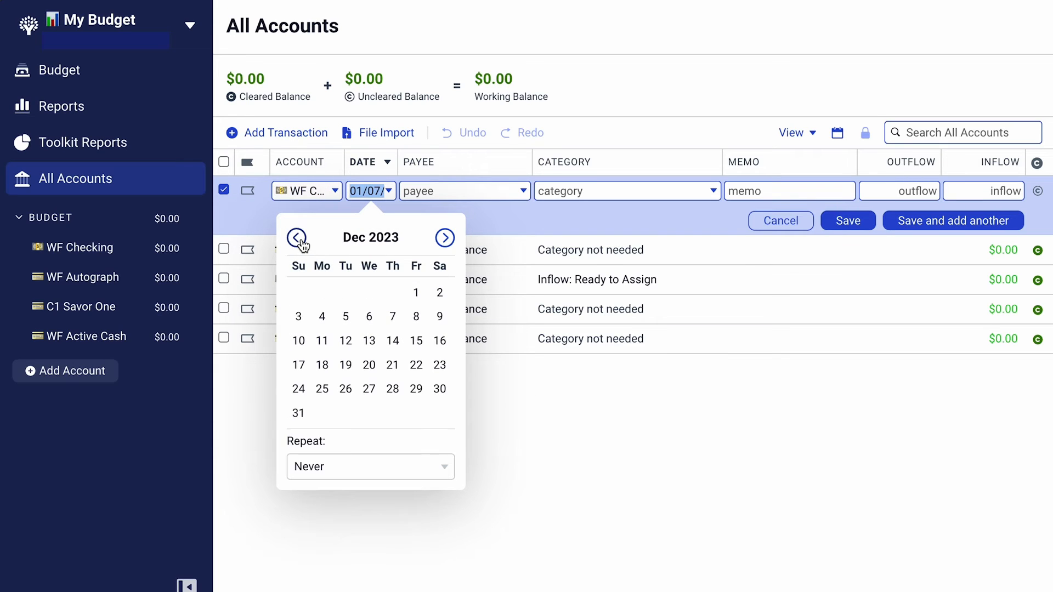
left_click(409, 292)
type("A")
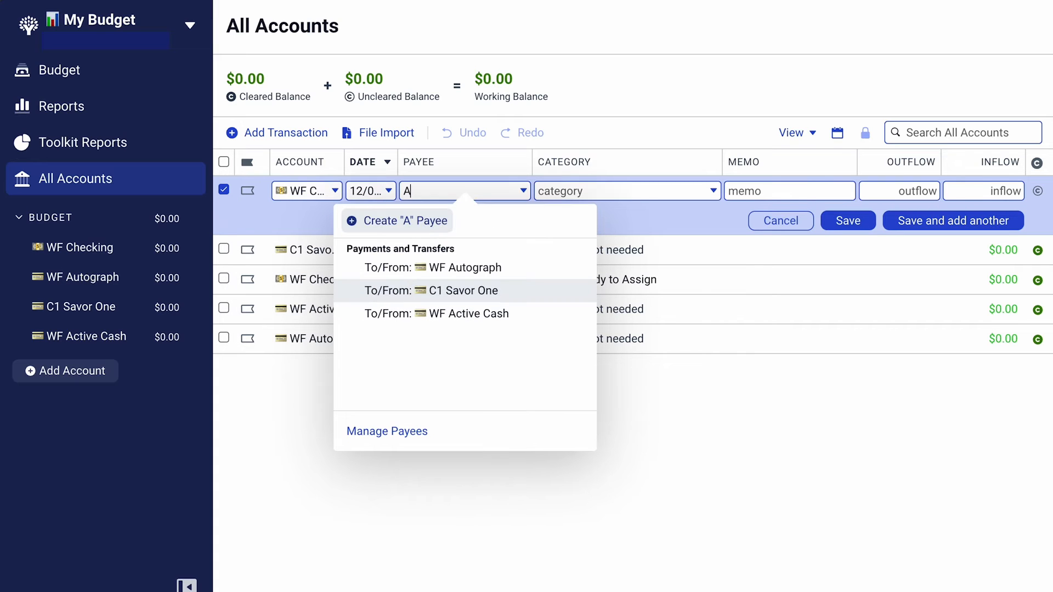
type("CME Realty")
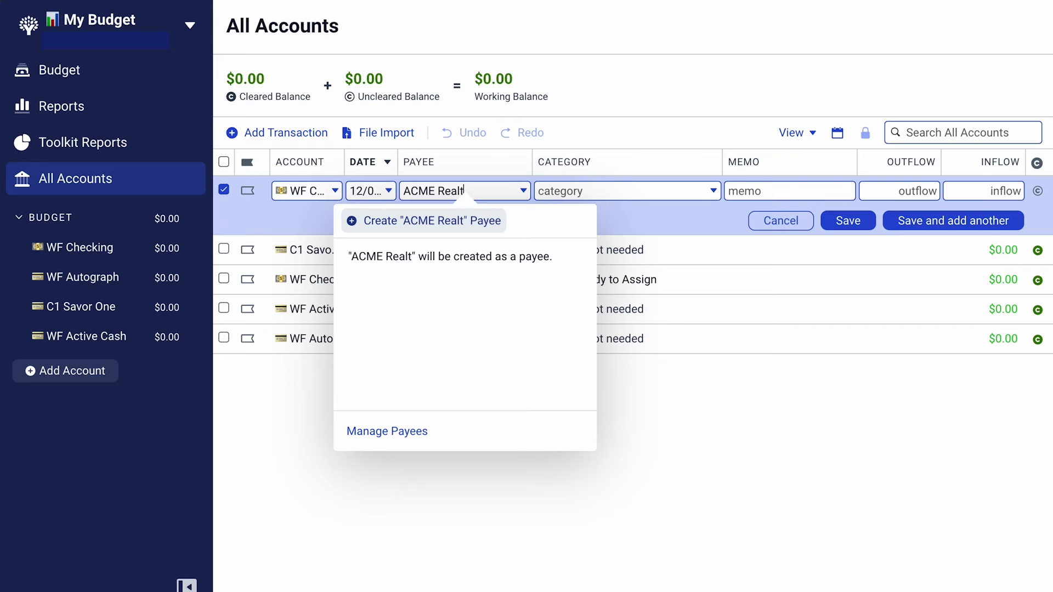
left_click(411, 226)
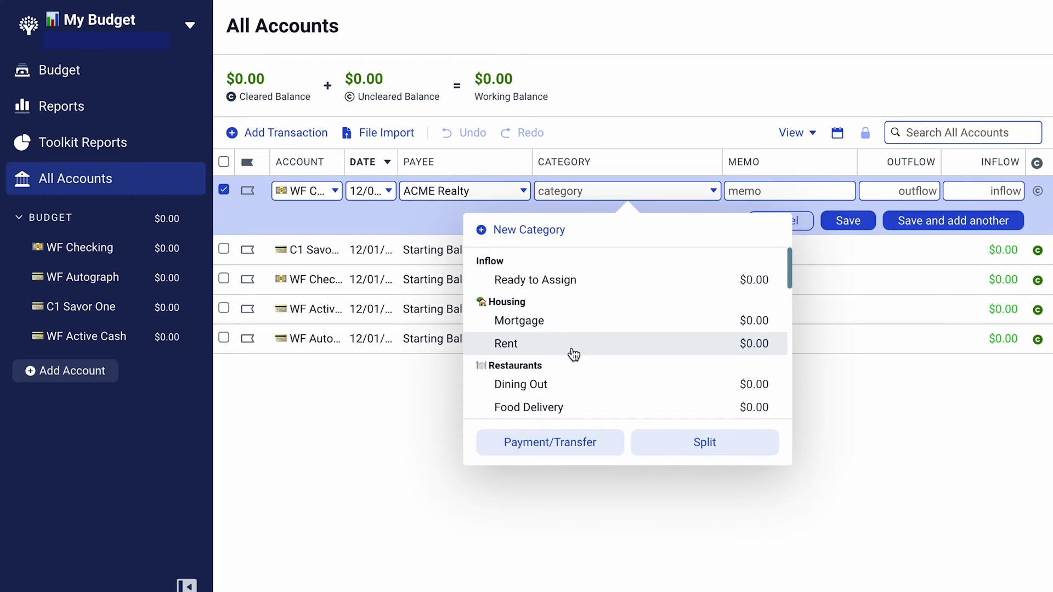
Categorize the ACME Realty transaction as Housing: Rent, enter an outflow of 1500 and save it
scroll(792, 284, "down", 1)
mouse_move(792, 284)
left_mouse_down()
mouse_move(798, 369)
mouse_move(799, 271)
left_mouse_up()
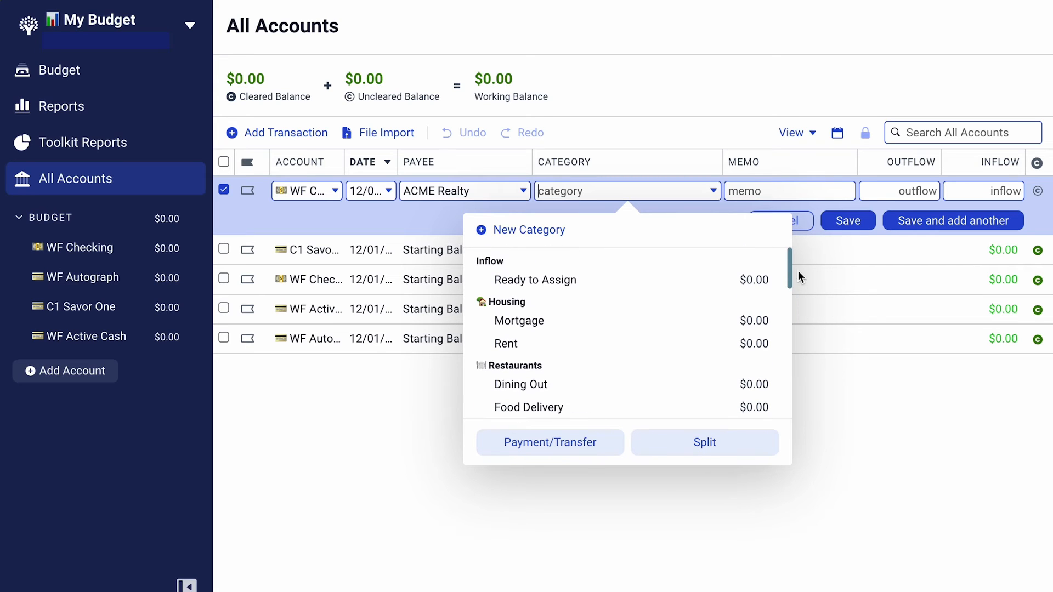
left_click(628, 349)
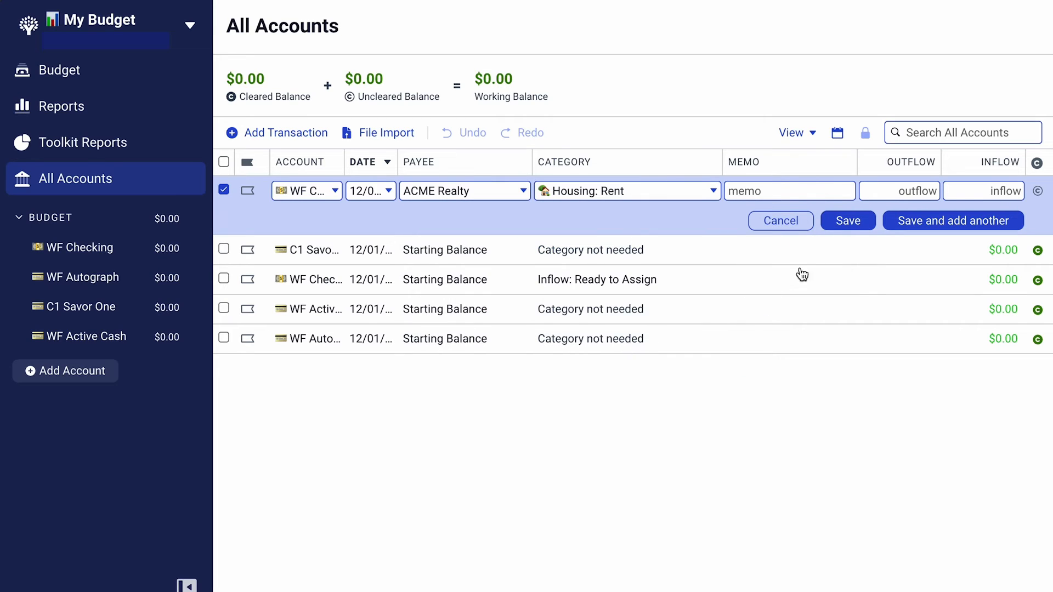
left_click(901, 192)
type("1500")
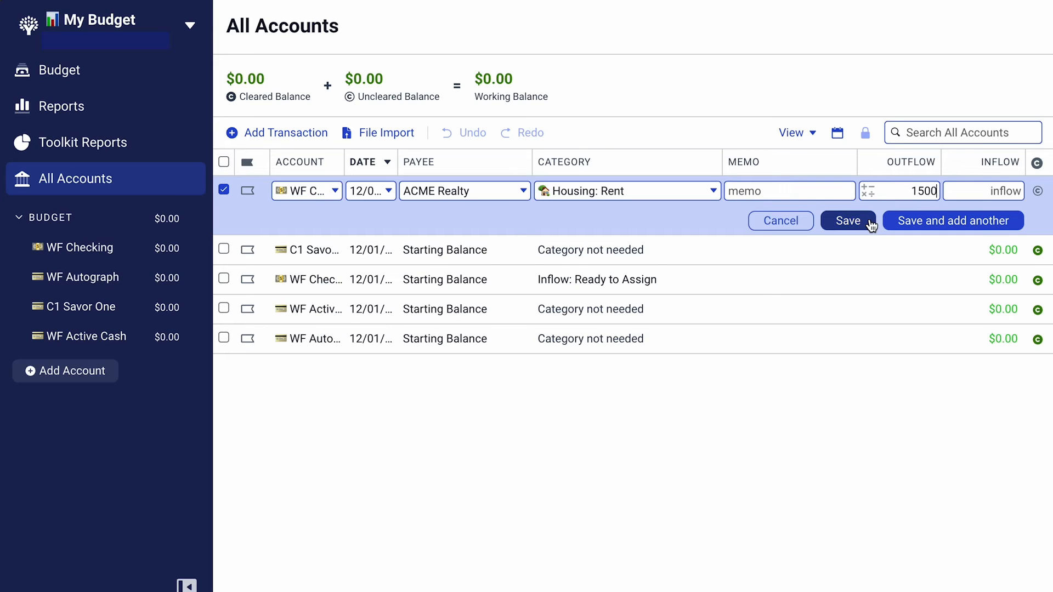
left_click(848, 220)
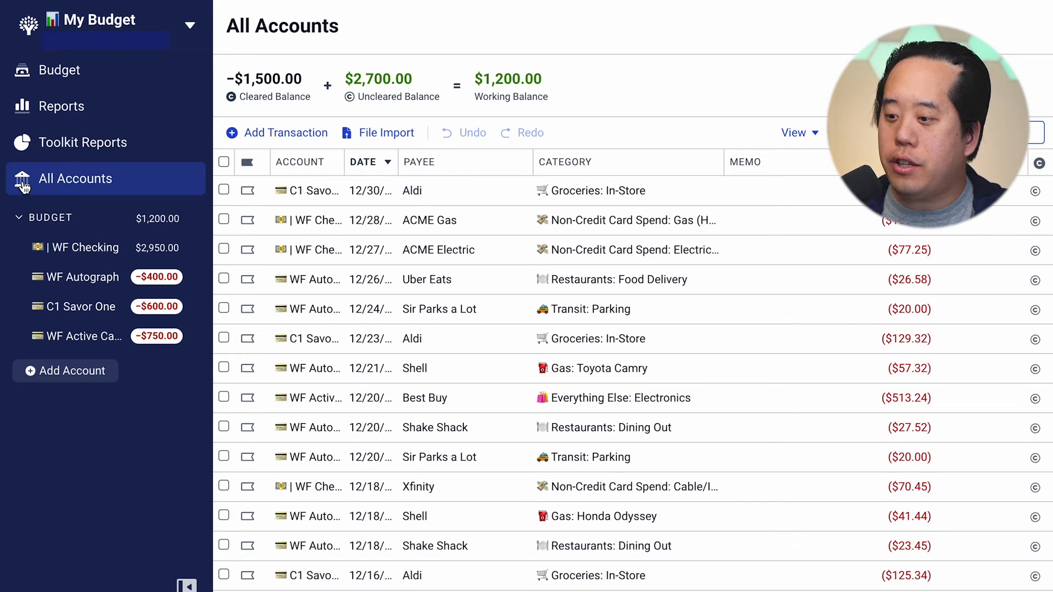
Review the recorded transactions of WF Checking, WF Autograph, C1 Savor One and WF Active Cash, one account at a time
left_click(112, 250)
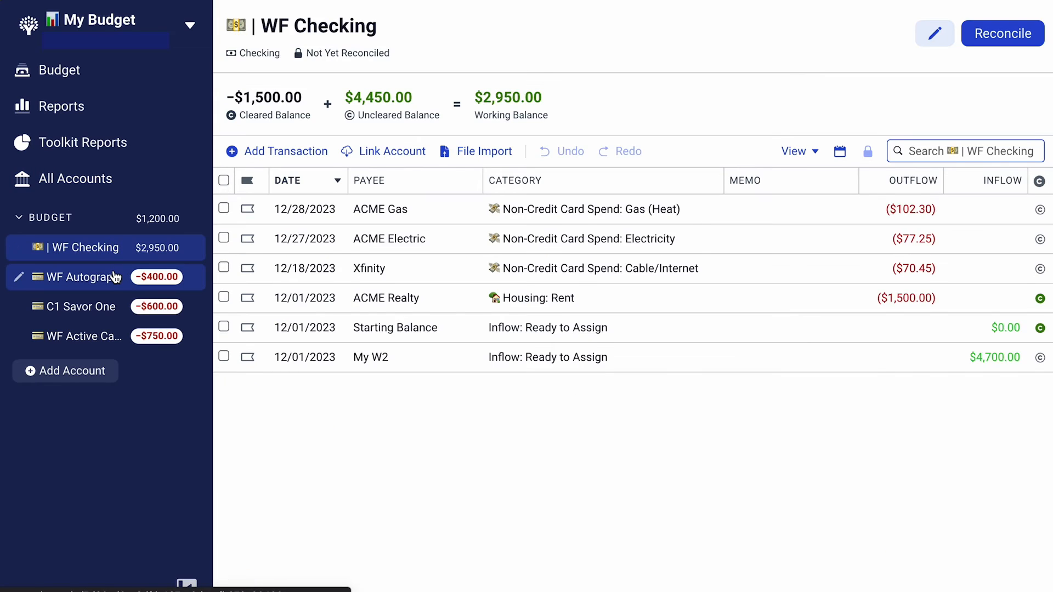
left_click(114, 278)
left_click(110, 306)
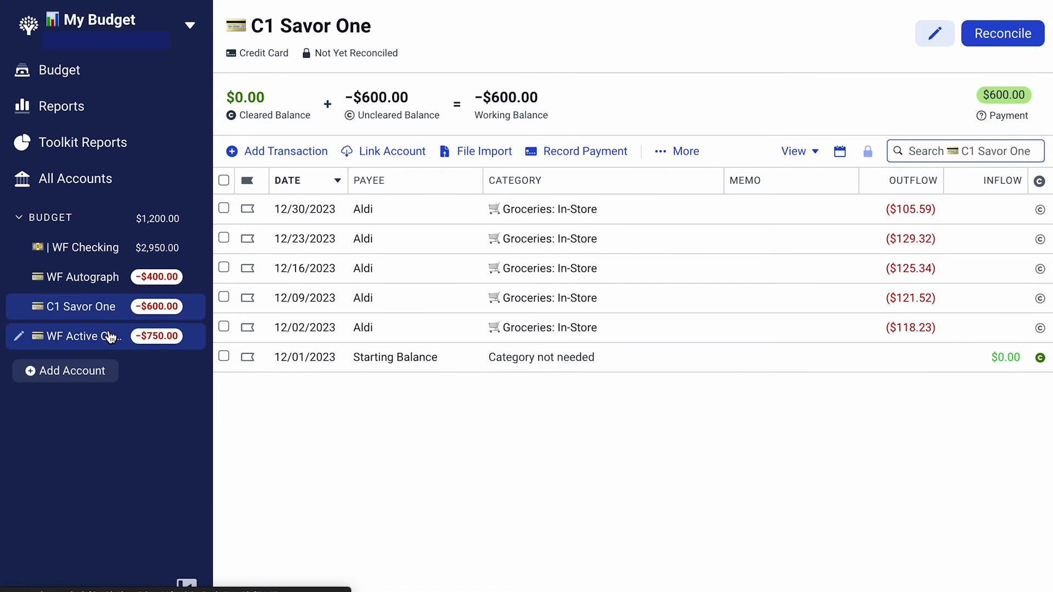
left_click(109, 337)
Search the transactions of All Accounts for "best buy"
left_click(164, 188)
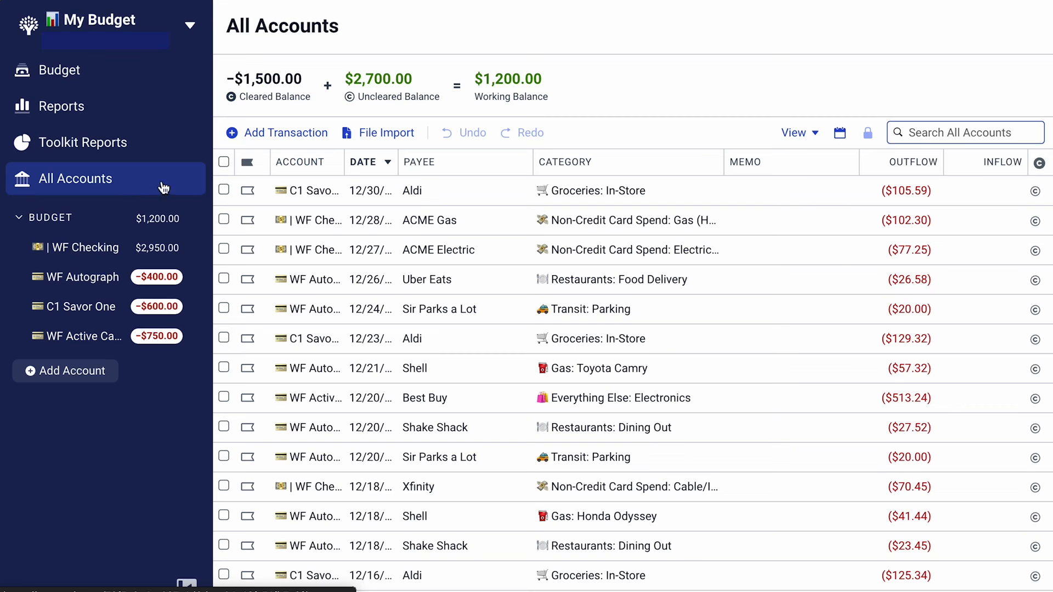
left_click(919, 134)
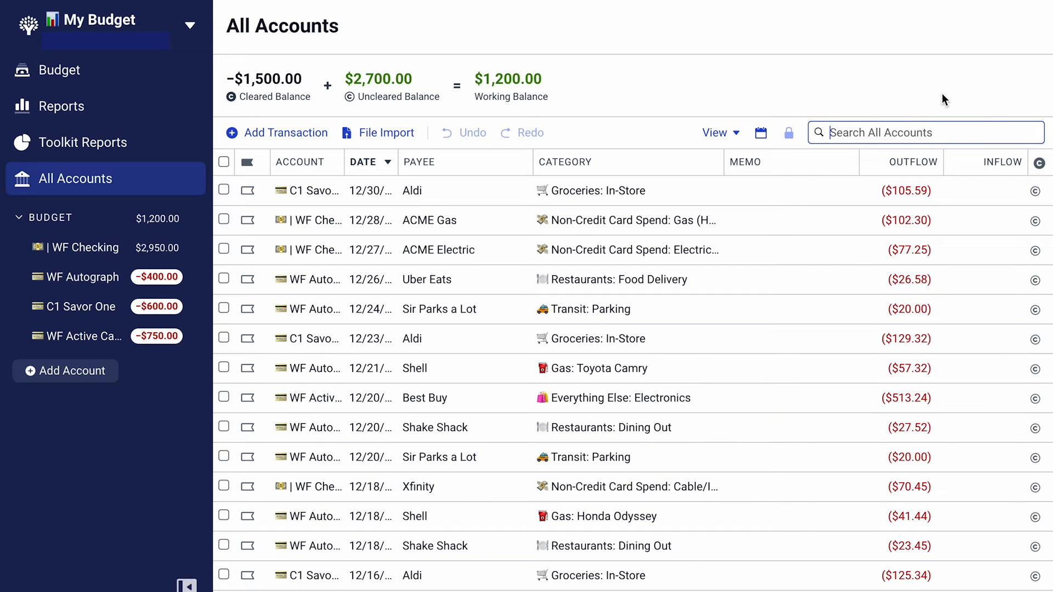
type("best buy,")
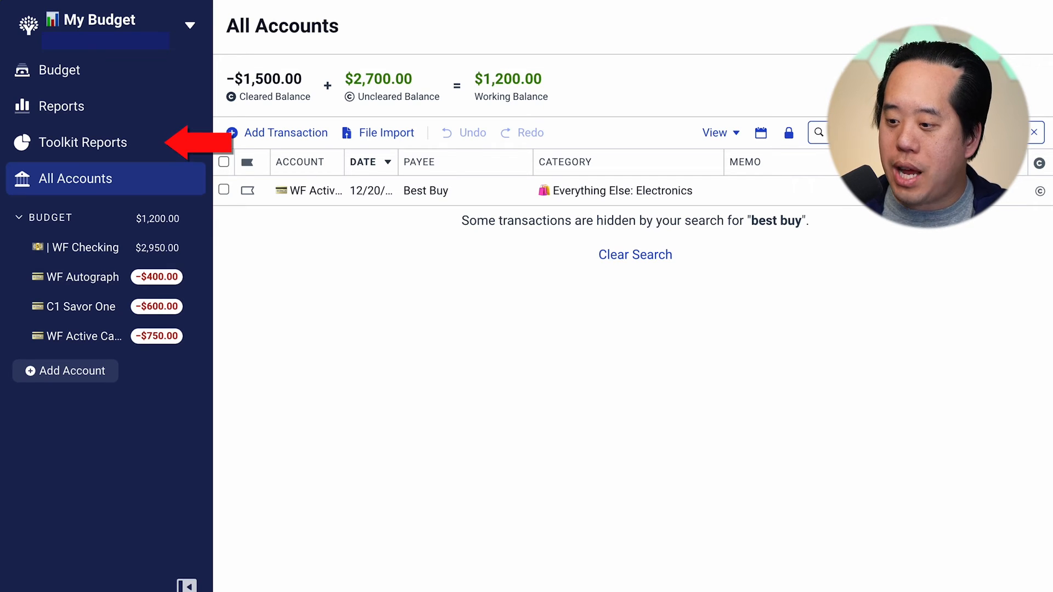
View the Spending By Category chart in Toolkit Reports and look through its date range options without changing the period
left_click(138, 159)
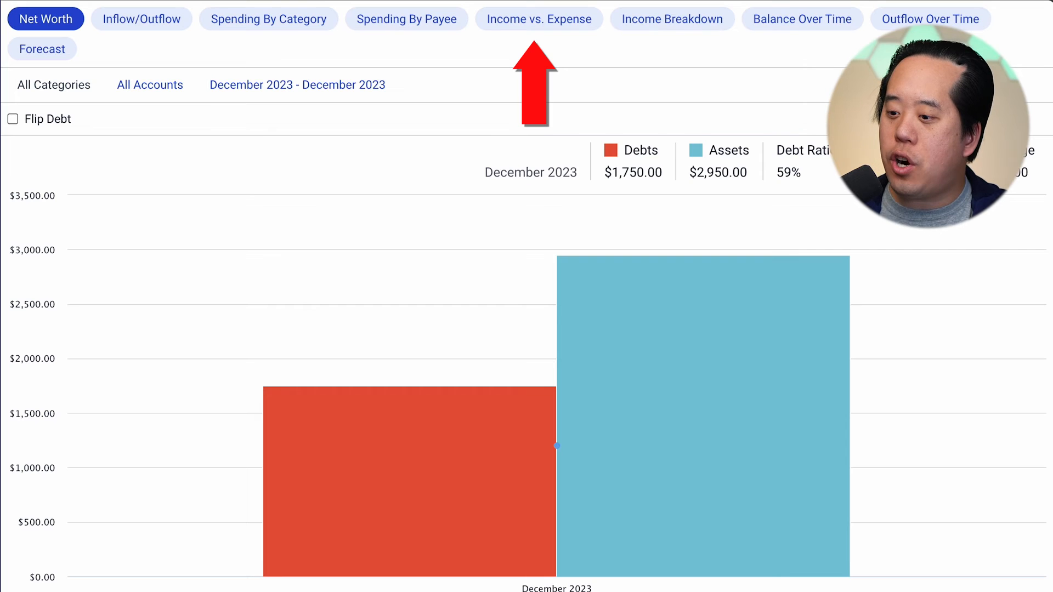
left_click(291, 33)
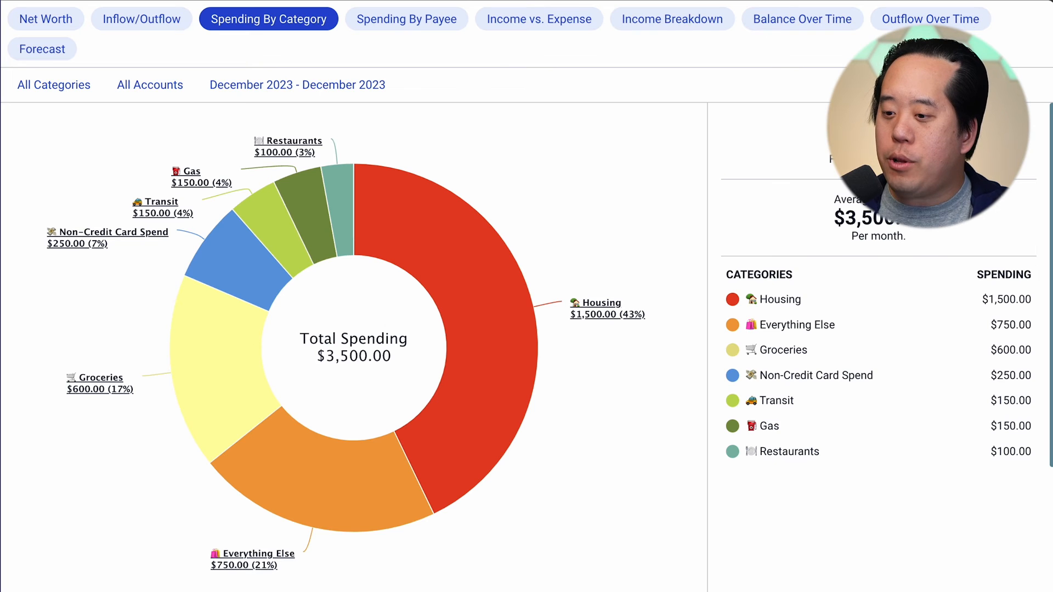
left_click(265, 306)
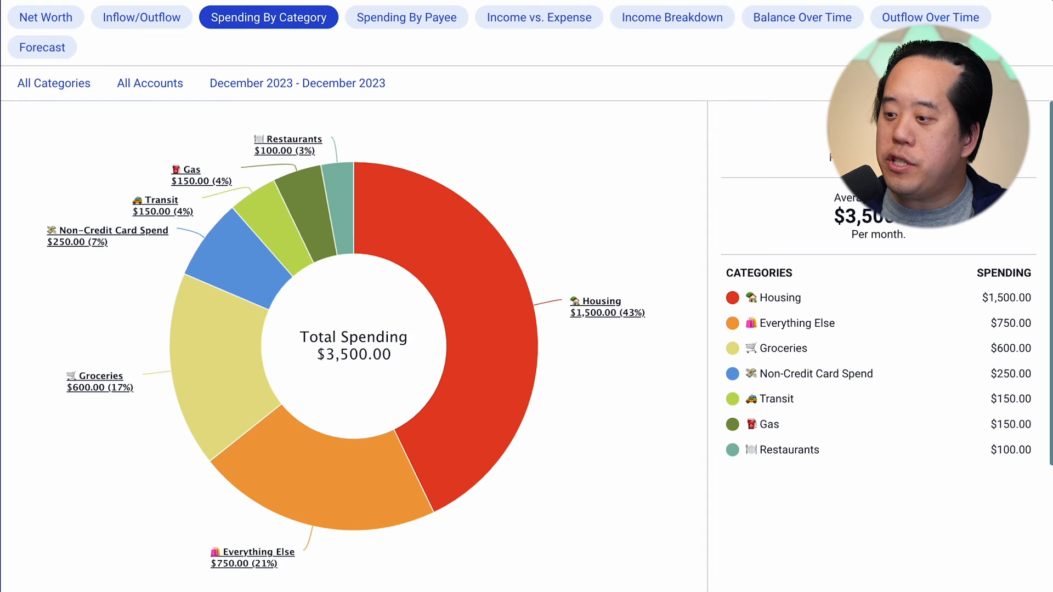
left_click(301, 81)
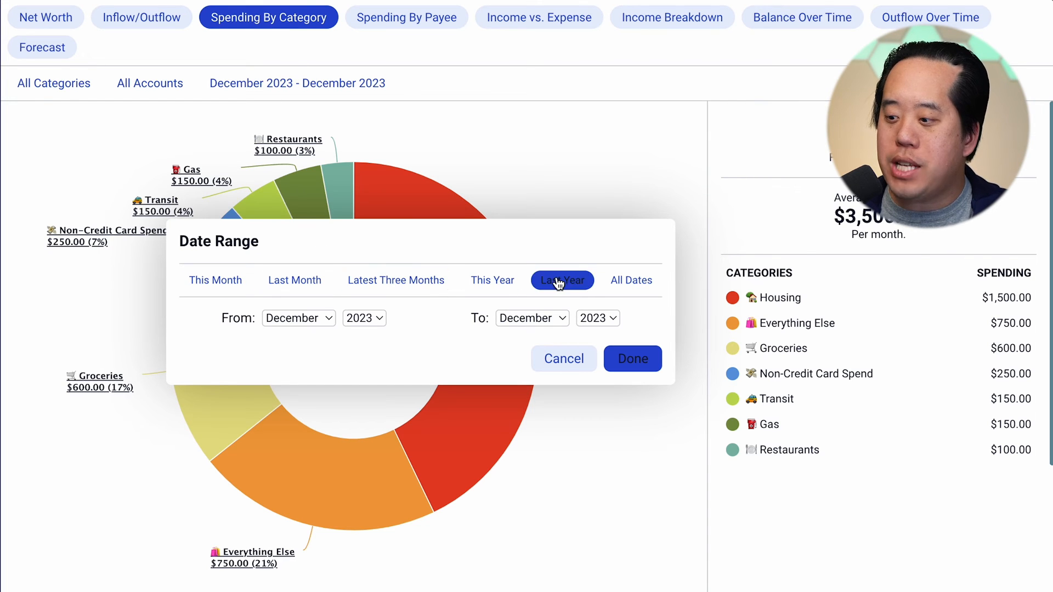
left_click(636, 293)
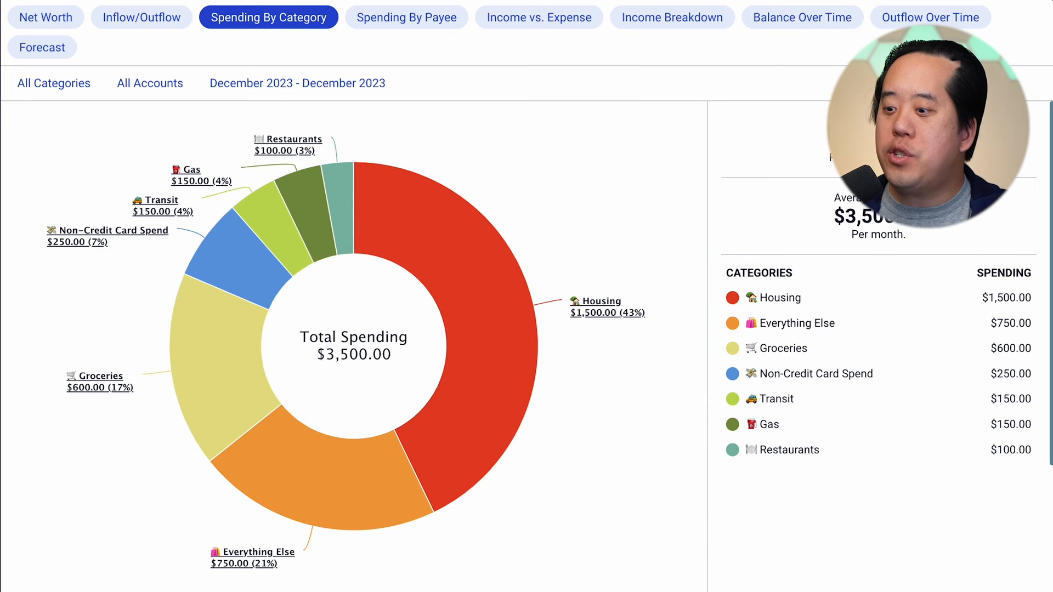
View the Spending By Payee report, followed by the Income vs. Expense report, for December 2023
left_click(411, 22)
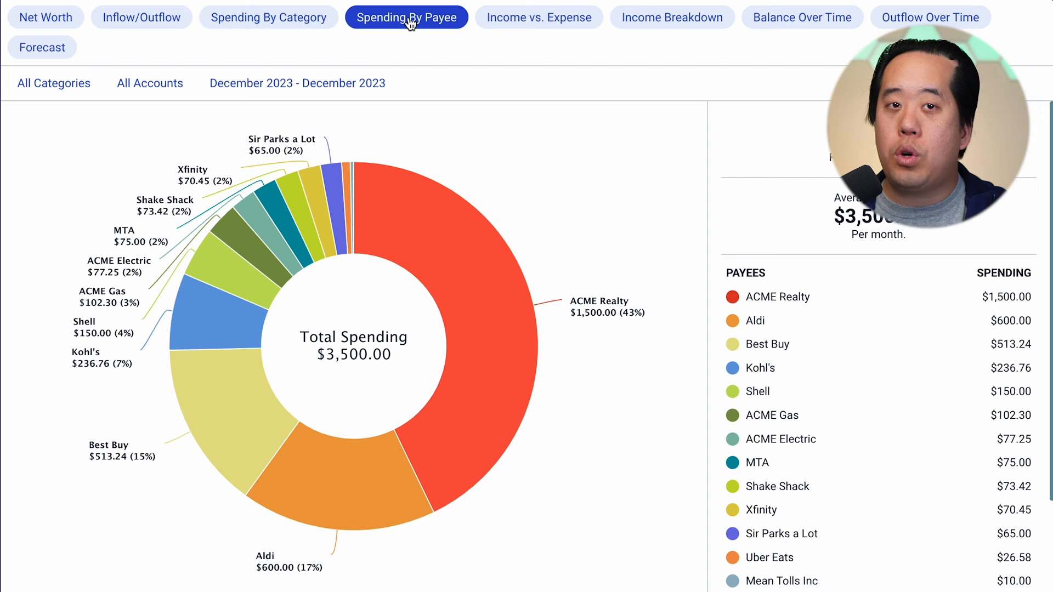
left_click(520, 32)
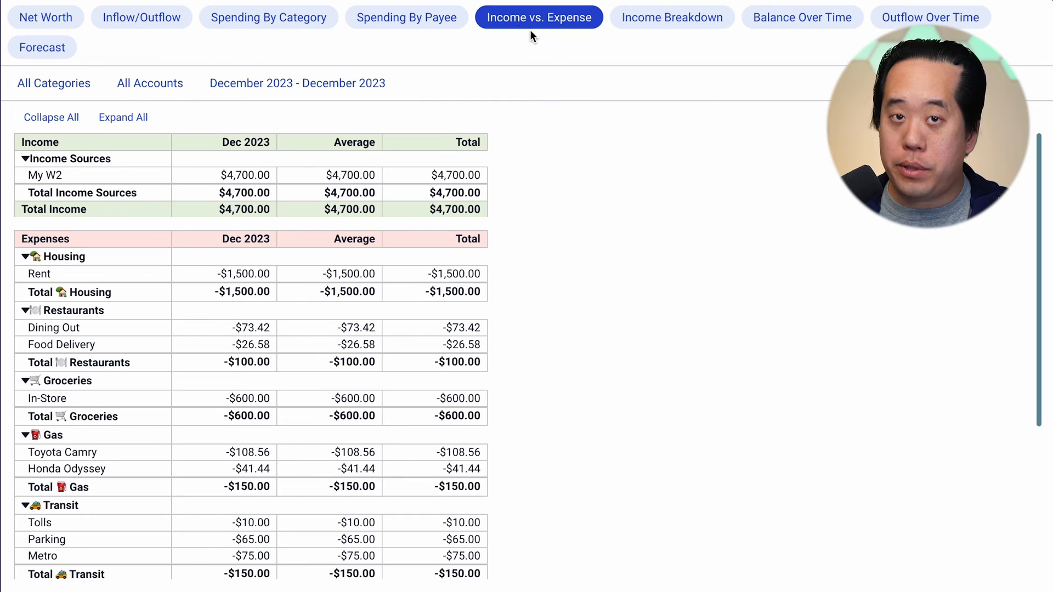
left_click_drag(1042, 219, 1037, 293)
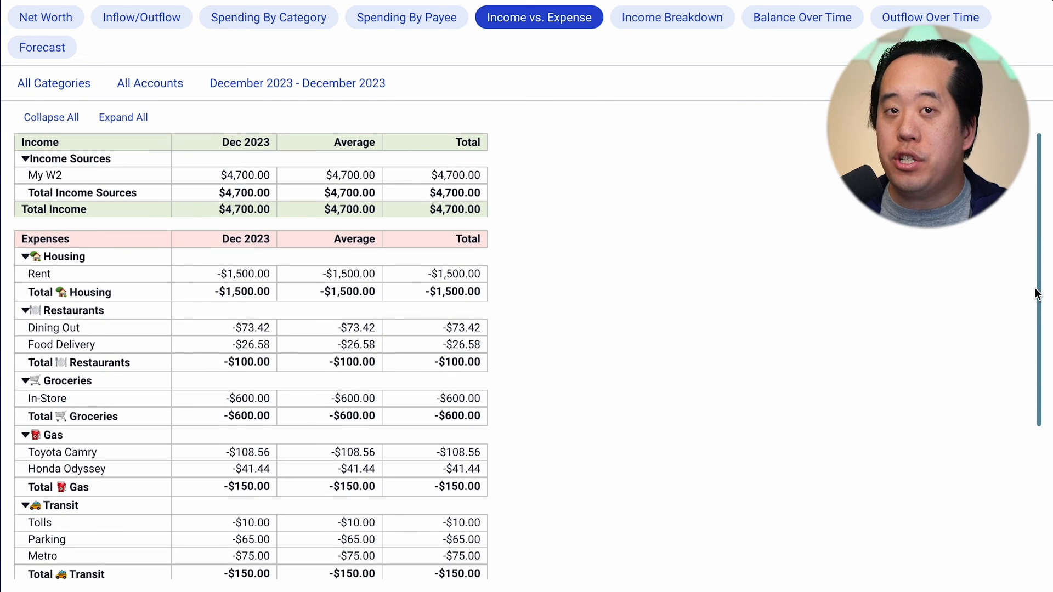